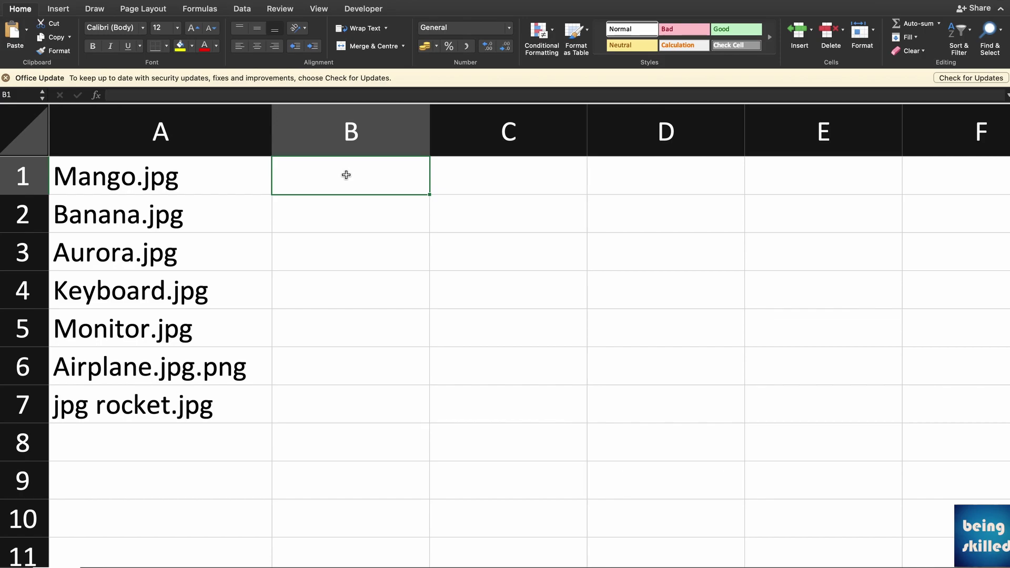
Enter =SUBSTITUTE(A1,".jpg","") in B1 so it returns Mango
{"action": "type", "text": "="}
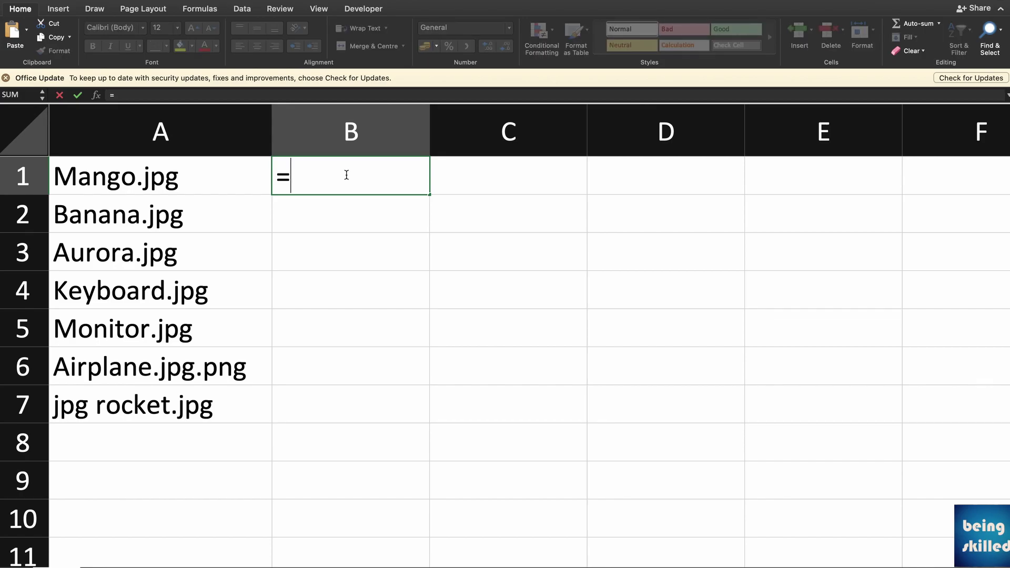
{"action": "type", "text": "subsc"}
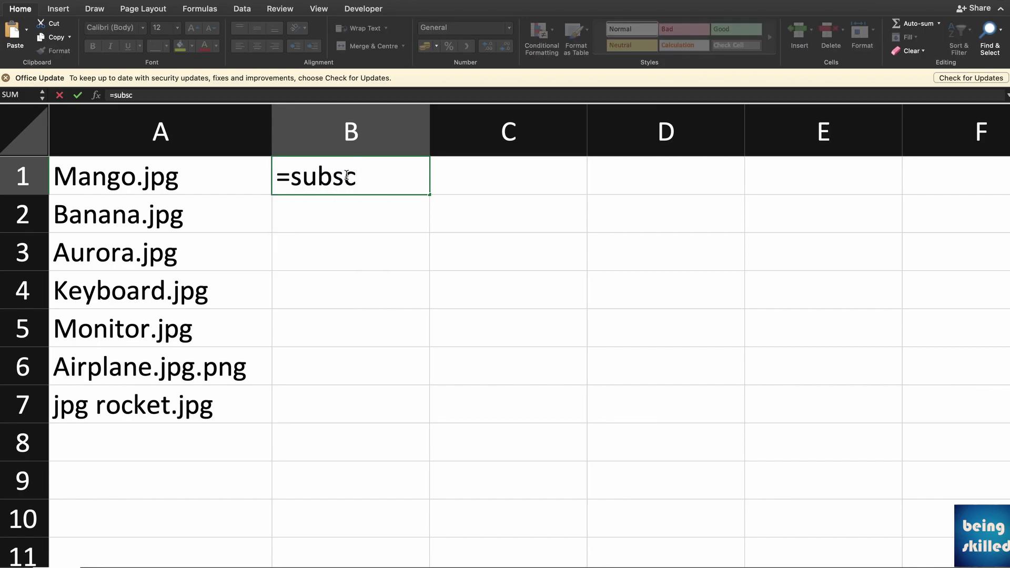
{"action": "key", "text": "BackSpace"}
{"action": "key", "text": "Tab"}
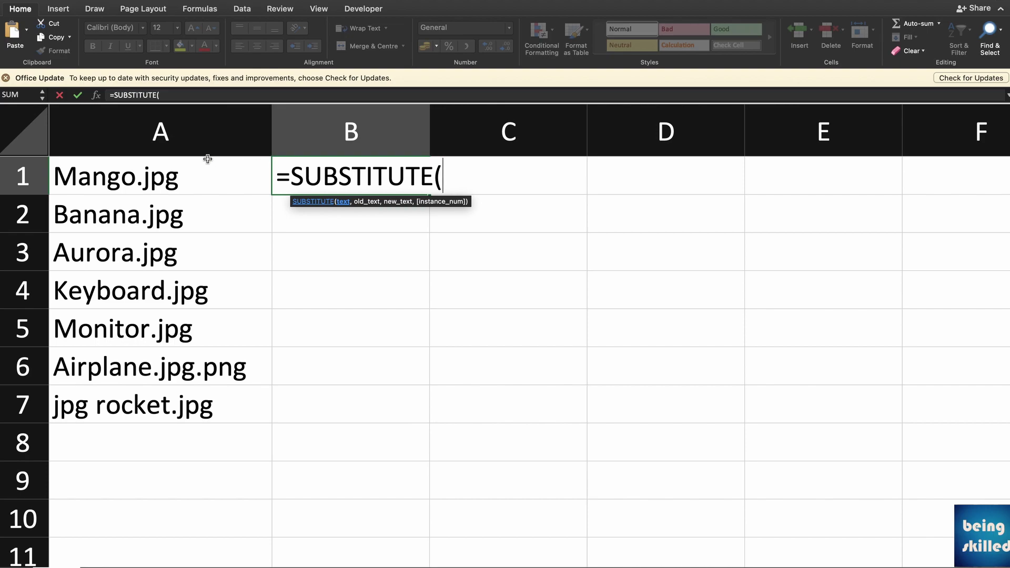
{"action": "left_click", "coordinate": [181, 175]}
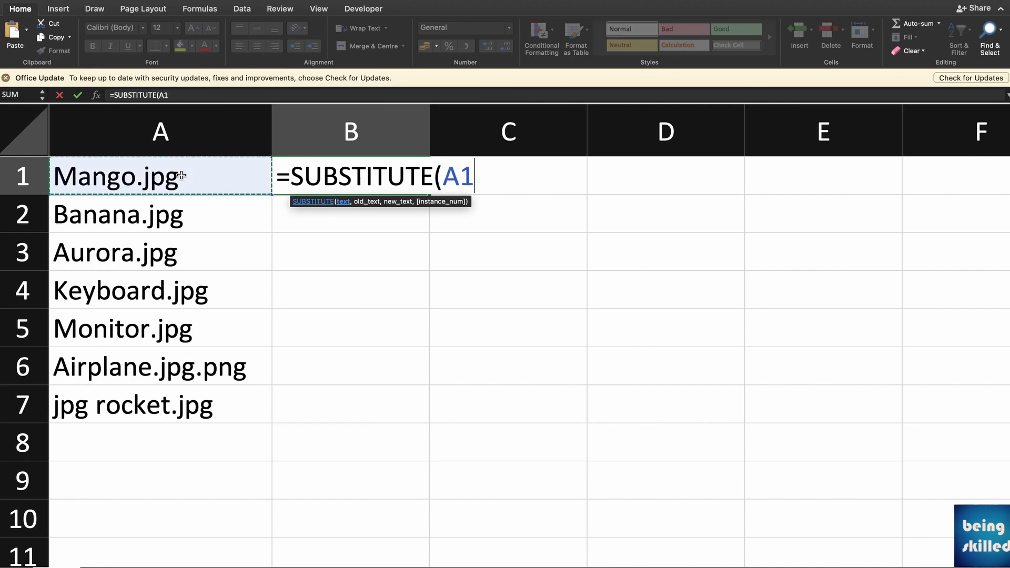
{"action": "type", "text": ","}
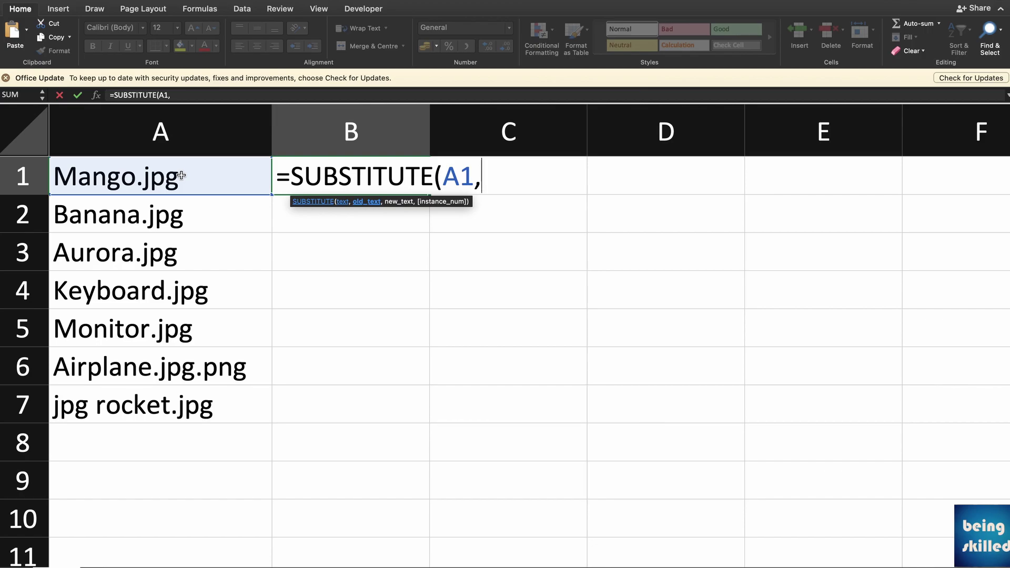
{"action": "type", "text": "\".jpg\""}
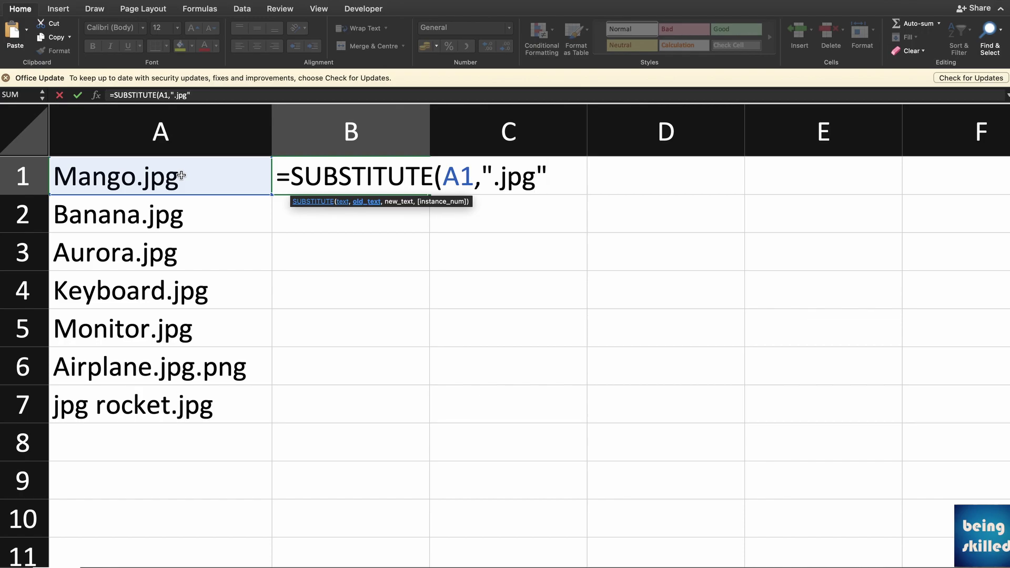
{"action": "type", "text": ",\""}
{"action": "type", "text": "\")"}
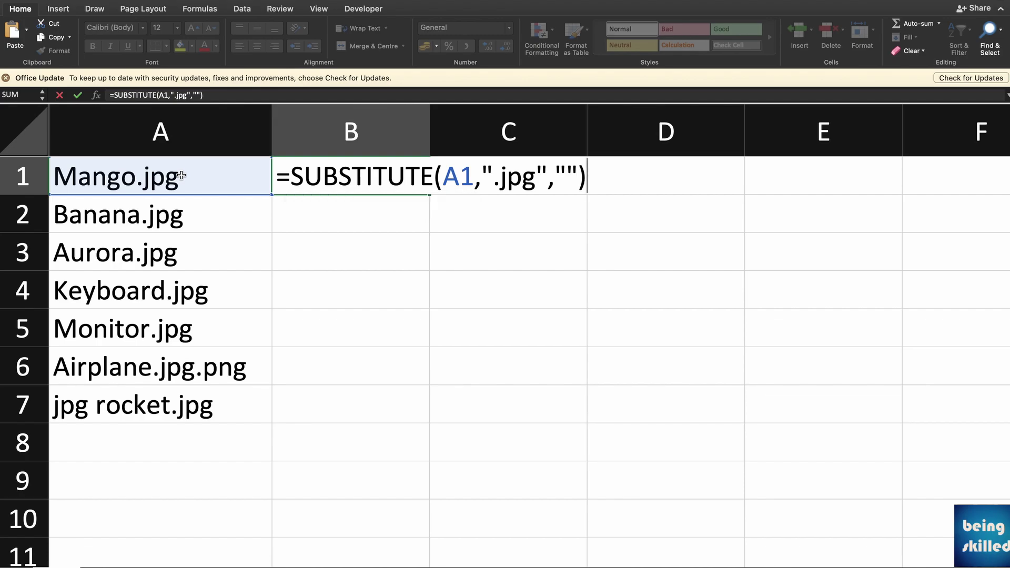
{"action": "key", "text": "Return"}
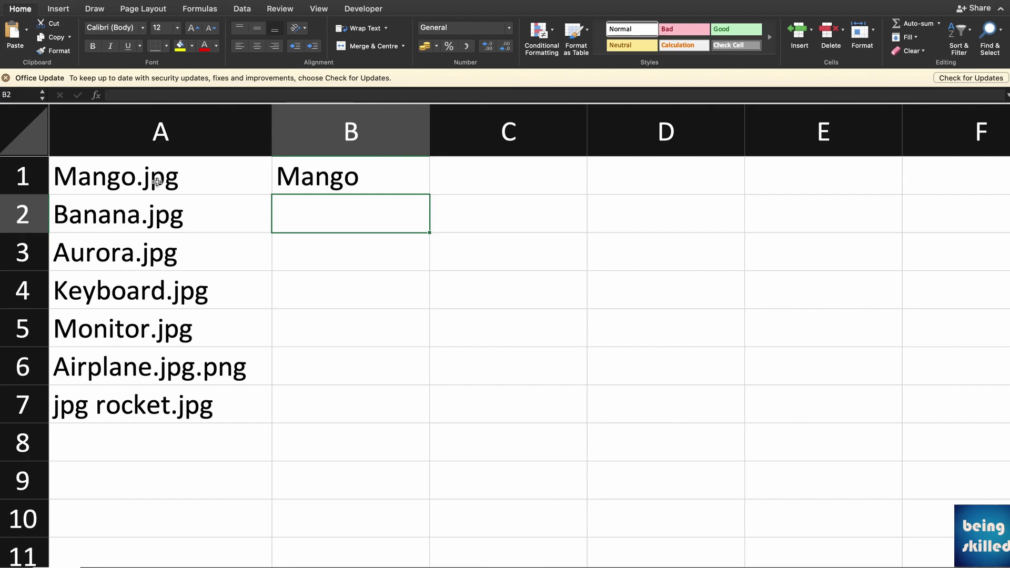
Fill B1's .jpg-removing formula down through B7 and widen column B
{"action": "left_click", "coordinate": [187, 181]}
{"action": "left_click", "coordinate": [305, 179]}
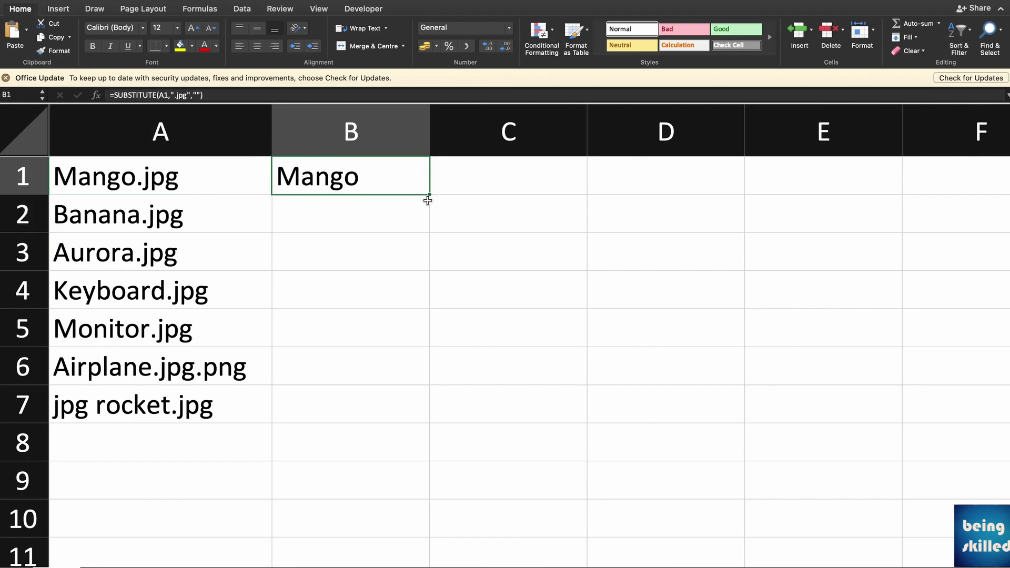
{"action": "left_click_drag", "start_coordinate": [429, 195], "coordinate": [403, 415]}
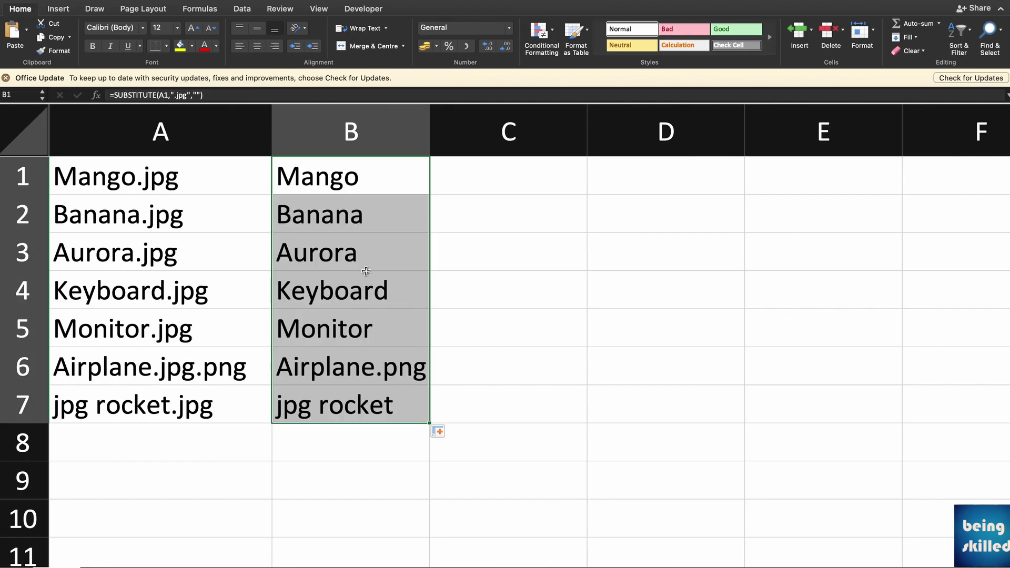
{"action": "left_click_drag", "start_coordinate": [429, 140], "coordinate": [443, 141]}
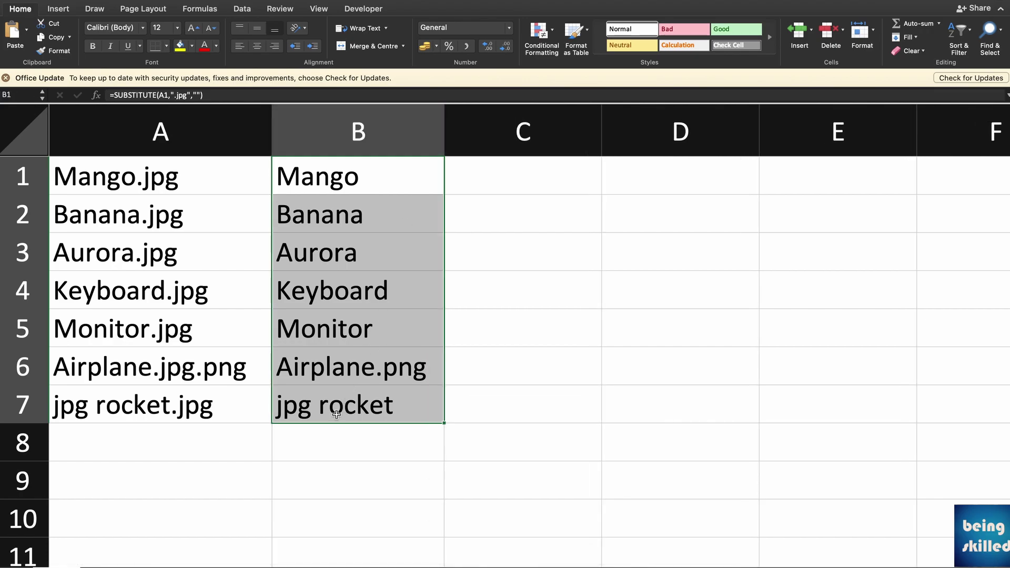
Change A3's filename to Aurora.jpg.png
{"action": "left_click", "coordinate": [250, 370]}
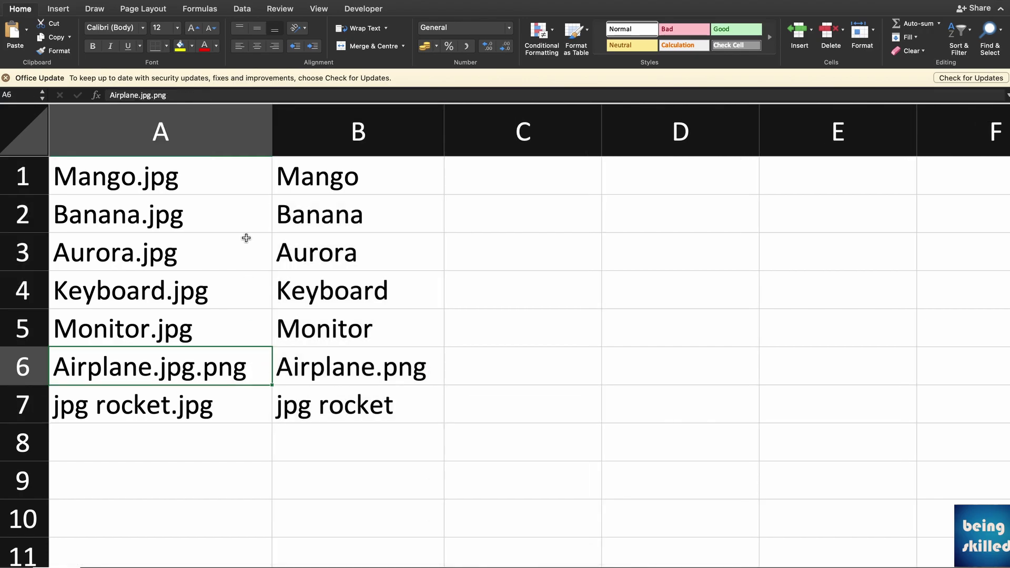
{"action": "left_click", "coordinate": [229, 246]}
{"action": "double_click", "coordinate": [229, 247]}
{"action": "type", "text": ".png"}
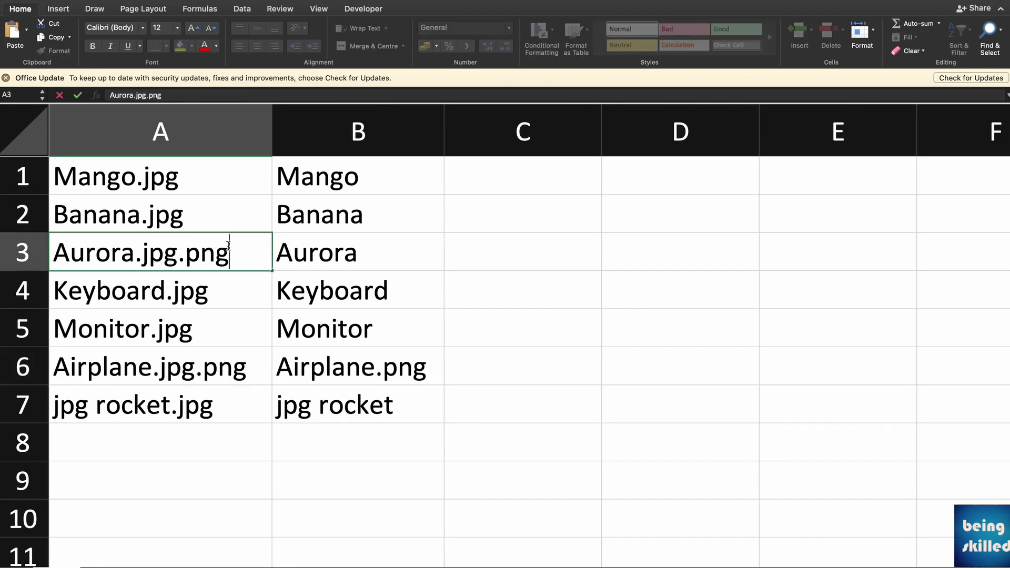
{"action": "key", "text": "Return"}
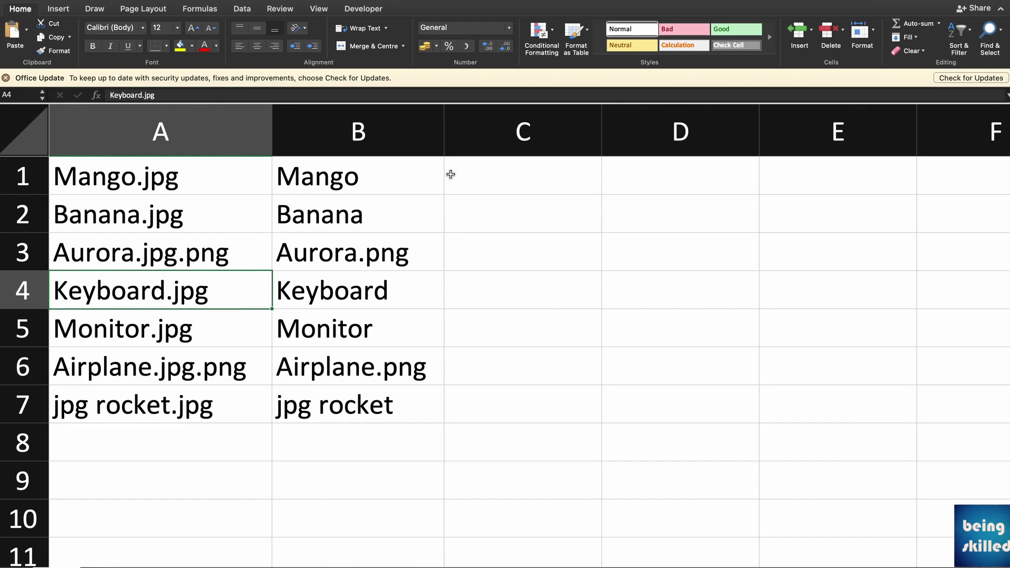
Try pasting B1's formula into C1, then discard the paste
{"action": "left_click", "coordinate": [489, 167]}
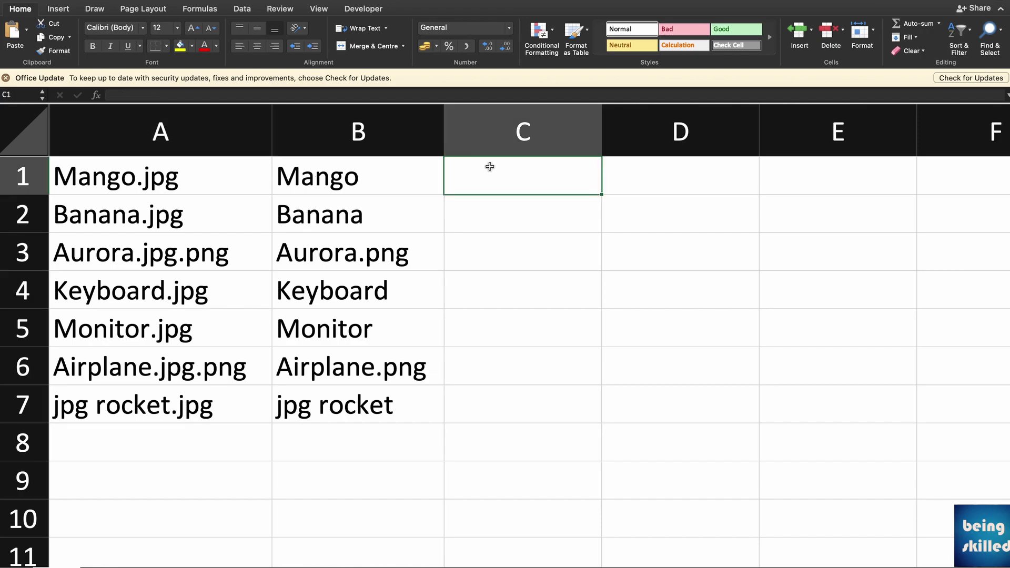
{"action": "key", "text": "Left"}
{"action": "left_click", "coordinate": [300, 95]}
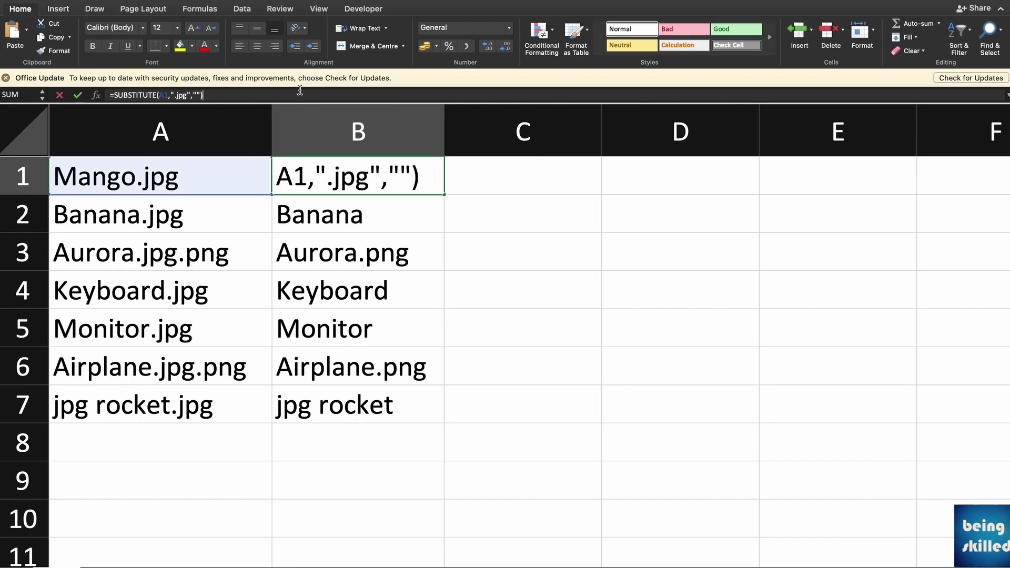
{"action": "left_click", "coordinate": [479, 171]}
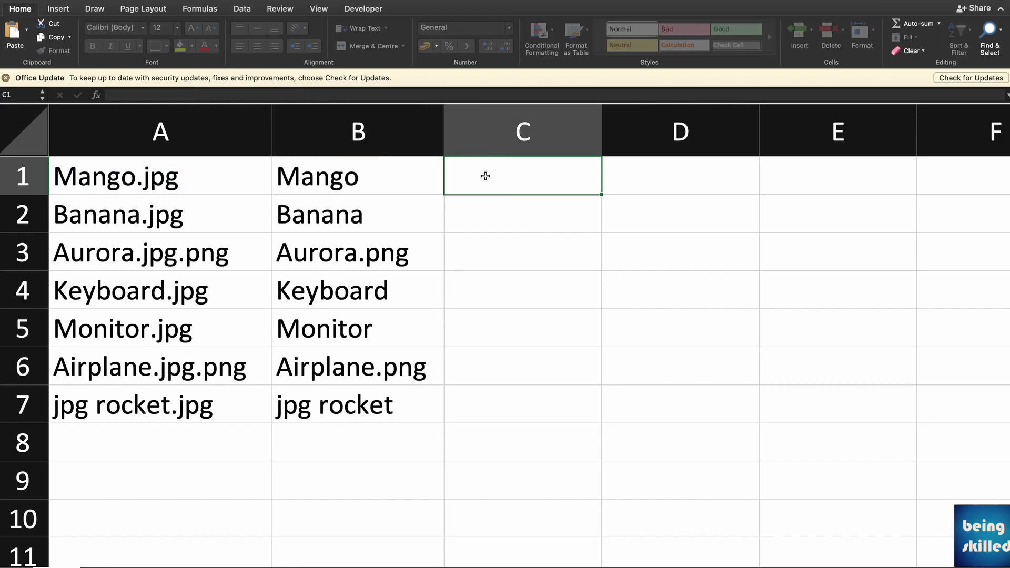
{"action": "type", "text": "=SUBSTITUTE(A1,\".jpg\",\"\")"}
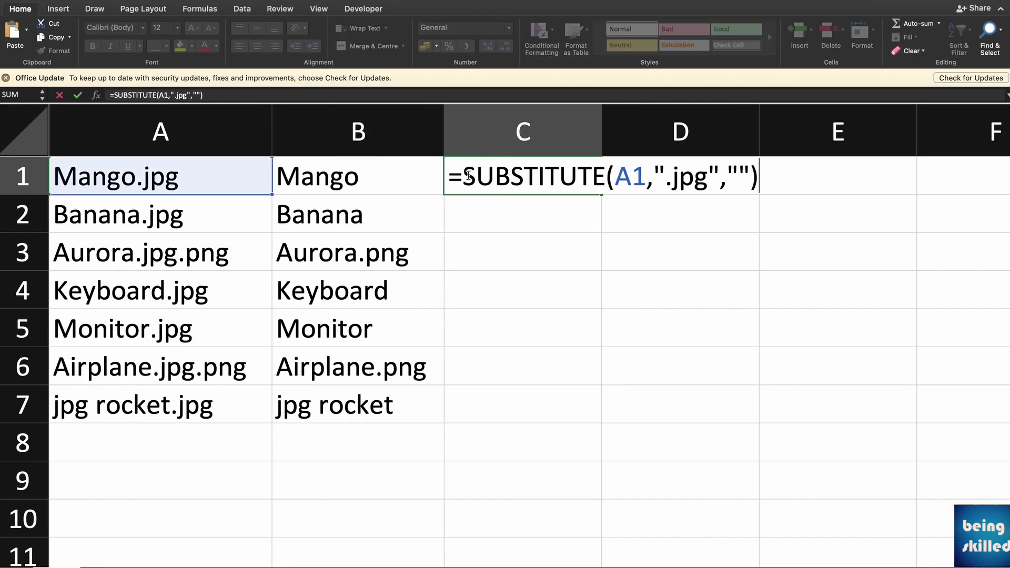
{"action": "key", "text": "Escape"}
Enter =SUBSTITUTE(B1,".png","") in C1 and fill it down to C7
{"action": "type", "text": "="}
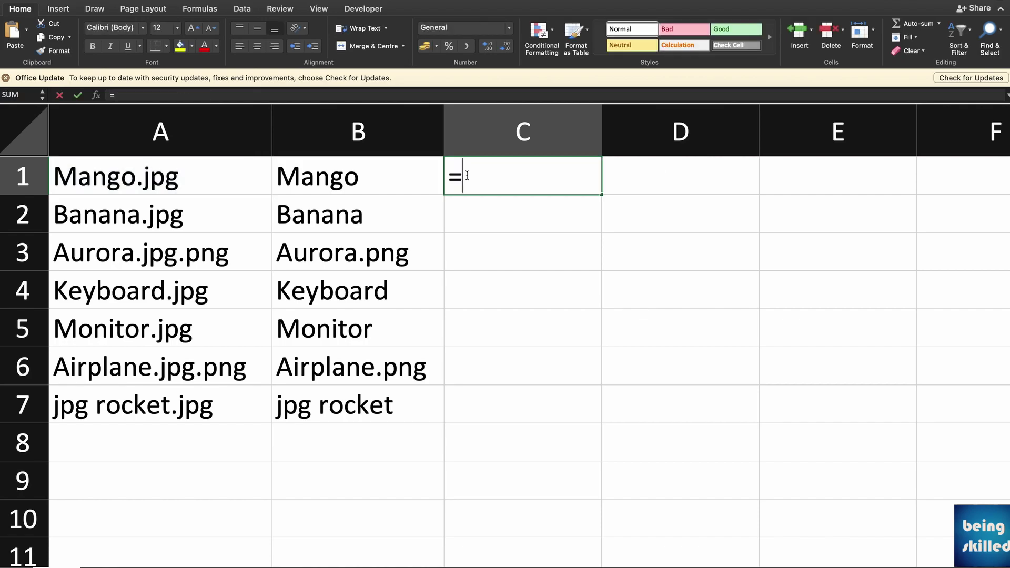
{"action": "type", "text": "SUBSTITUTE("}
{"action": "key", "text": "Left"}
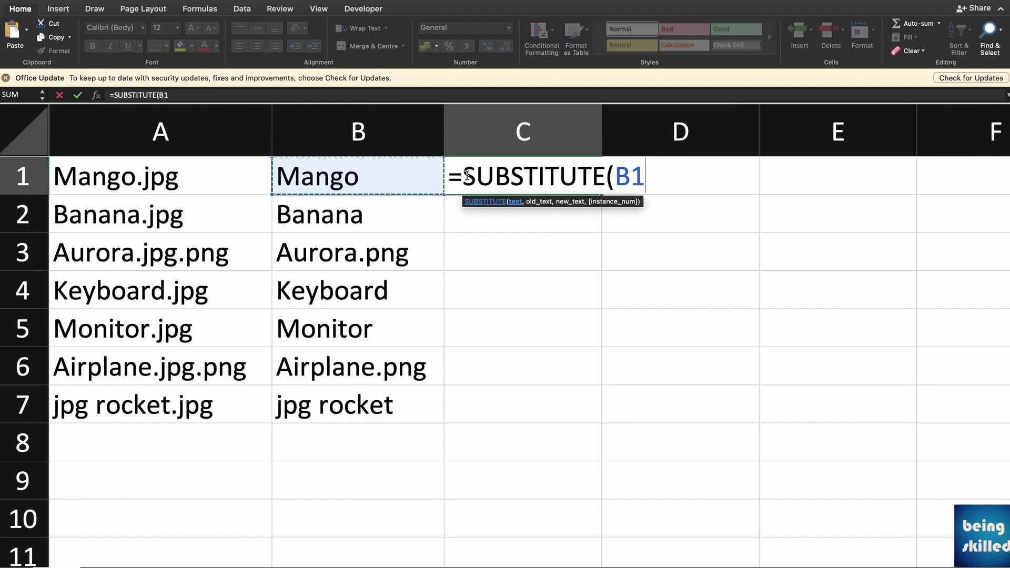
{"action": "type", "text": ","}
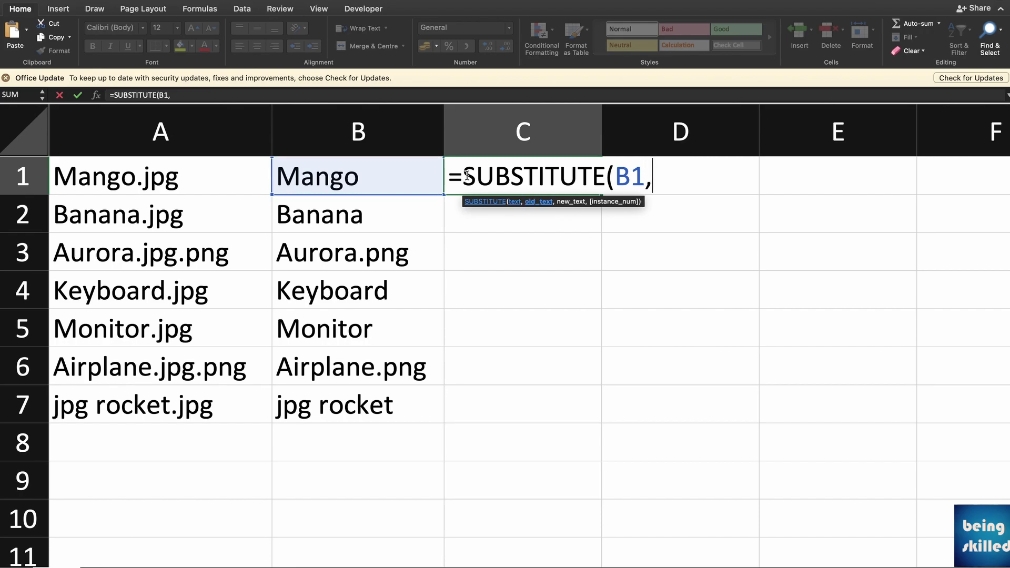
{"action": "type", "text": "\".png\""}
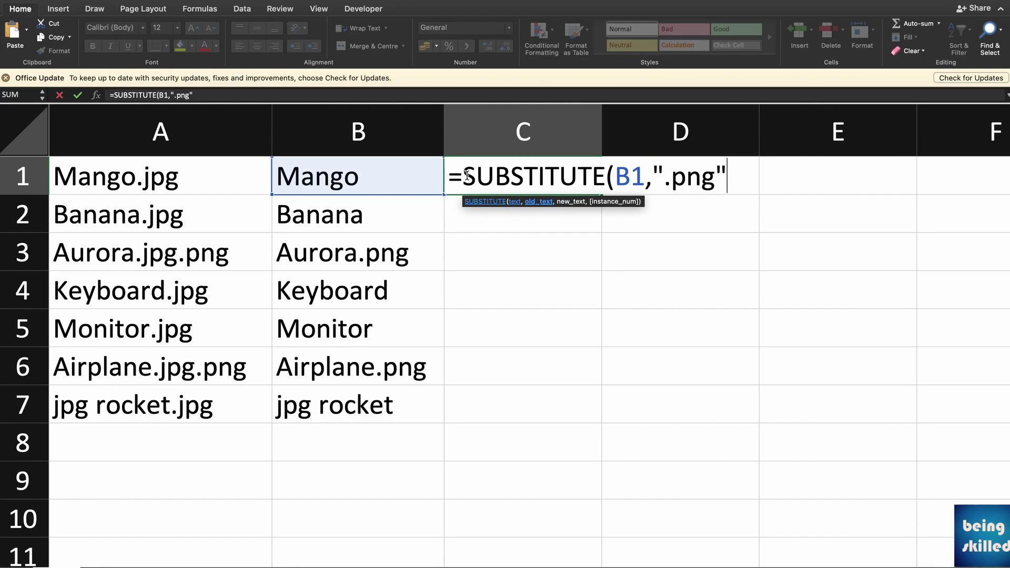
{"action": "type", "text": ",\"\""}
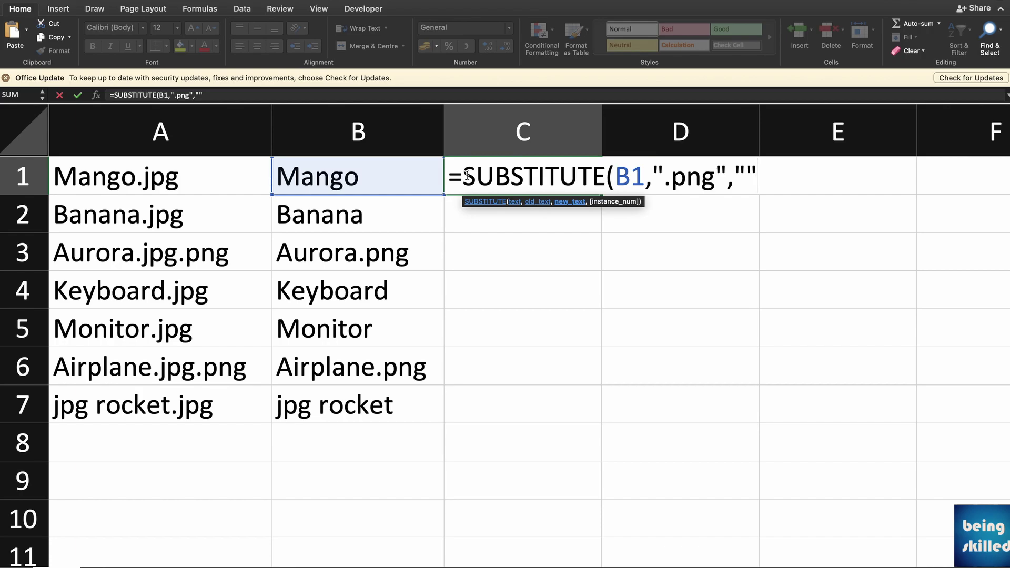
{"action": "type", "text": ")"}
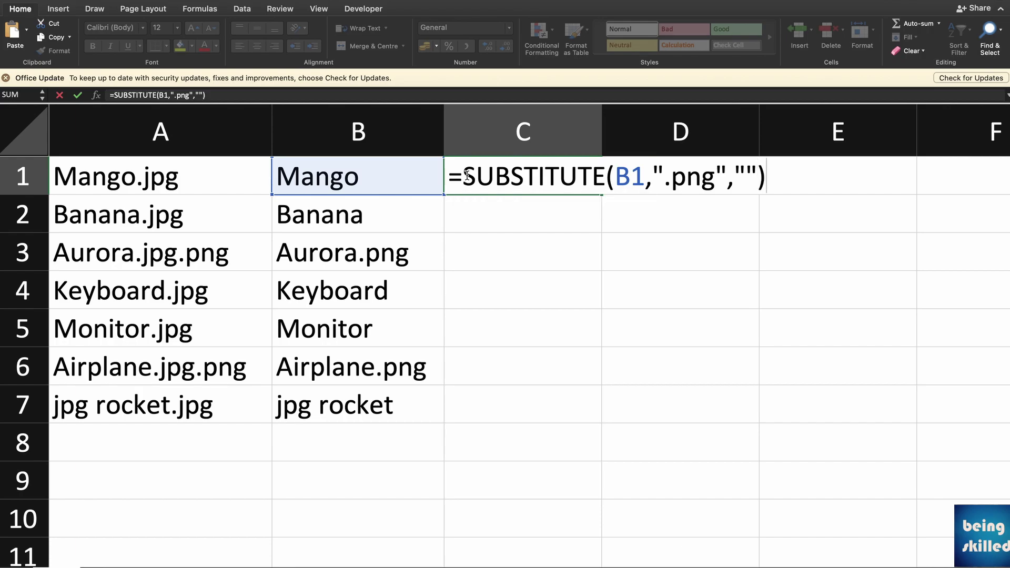
{"action": "key", "text": "Return"}
{"action": "left_click", "coordinate": [574, 181]}
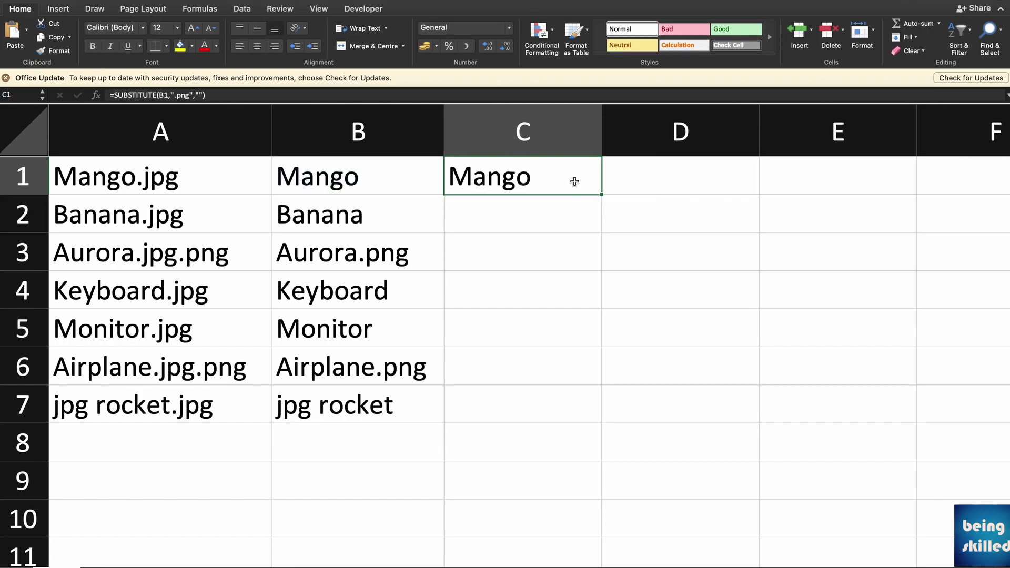
{"action": "left_click_drag", "start_coordinate": [601, 194], "coordinate": [564, 406]}
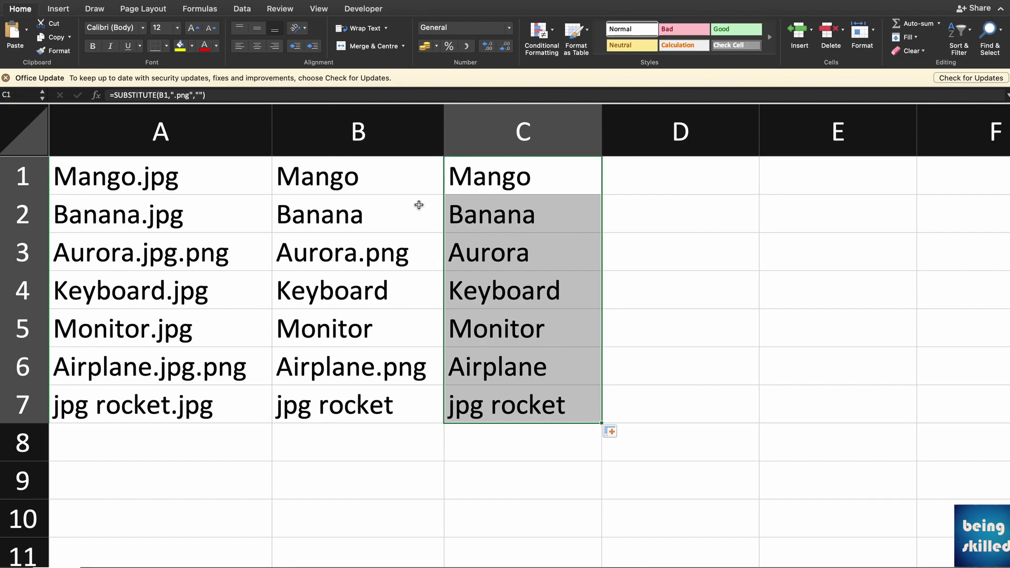
Rewrite B1 as =SUBSTITUTE(SUBSTITUTE(A1,".jpg",""),".png",""), still returning Mango
{"action": "left_click", "coordinate": [409, 191]}
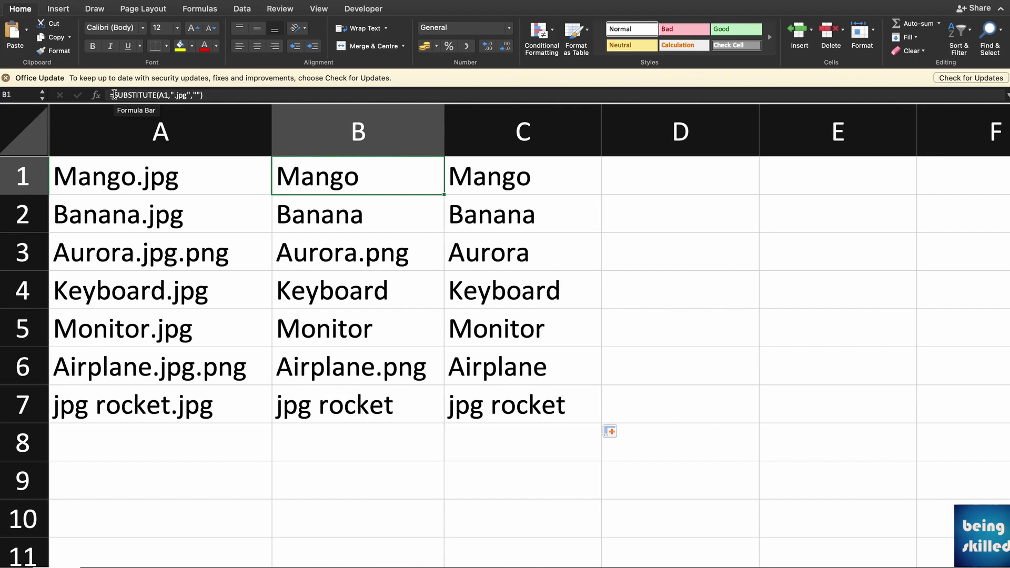
{"action": "left_click", "coordinate": [231, 183]}
{"action": "left_click", "coordinate": [312, 173]}
{"action": "left_click", "coordinate": [114, 95]}
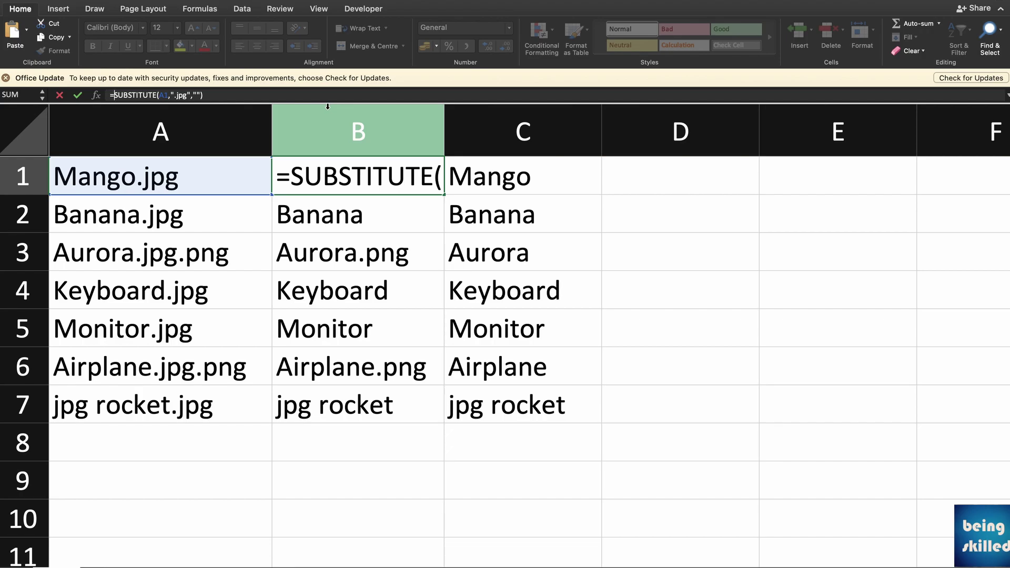
{"action": "type", "text": "subs"}
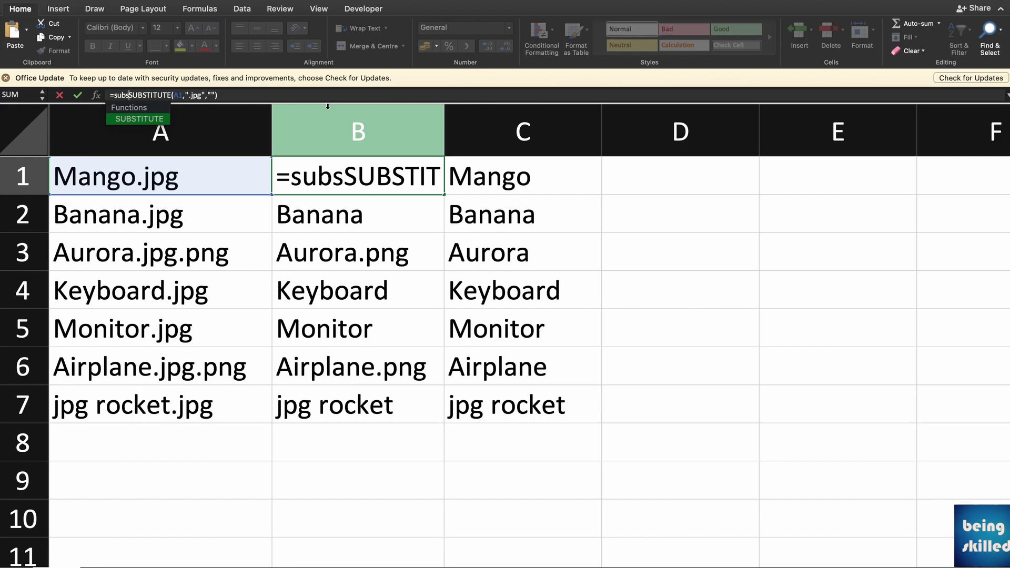
{"action": "key", "text": "Tab"}
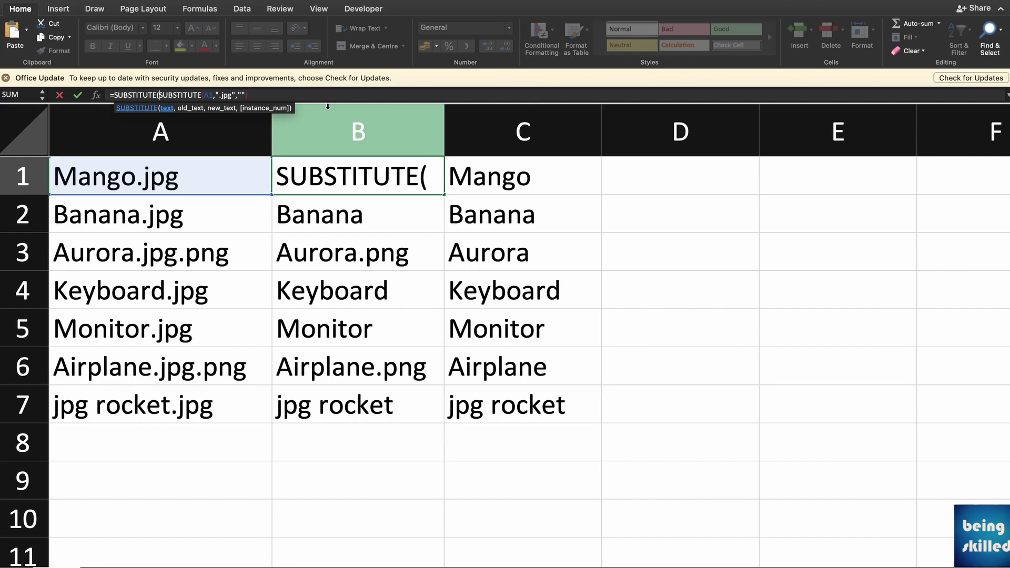
{"action": "left_click", "coordinate": [330, 94]}
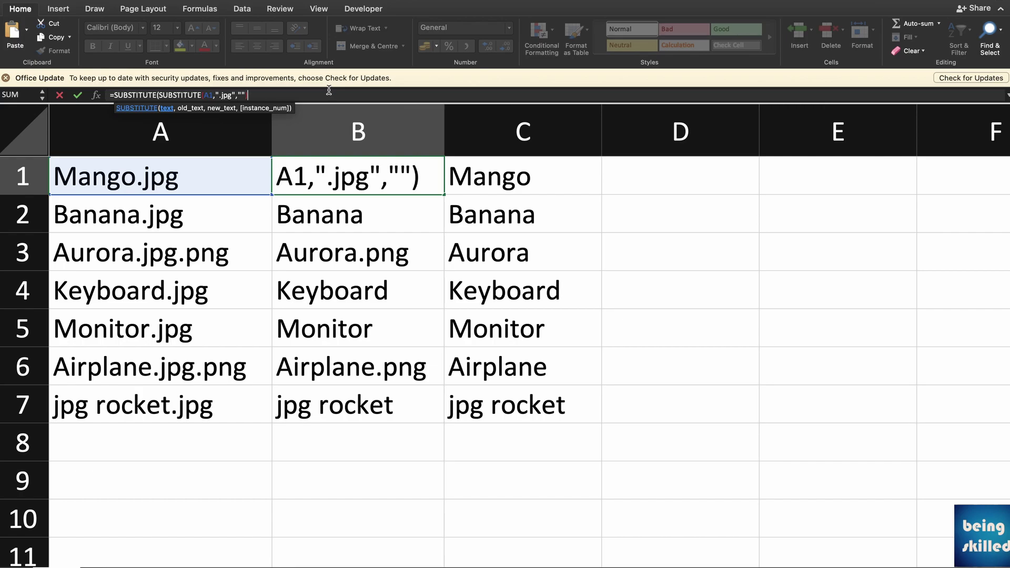
{"action": "type", "text": ","}
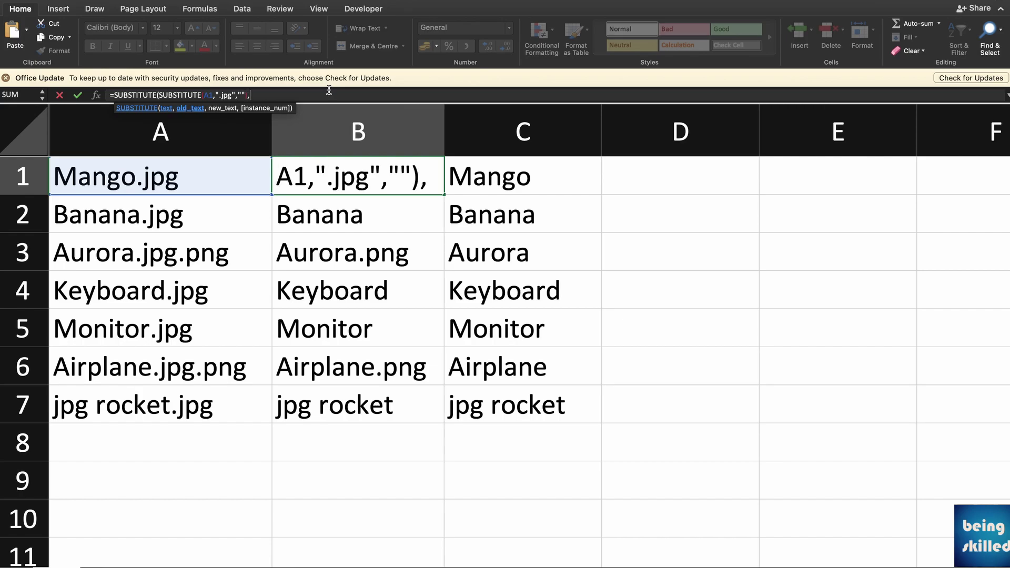
{"action": "type", "text": "\".png"}
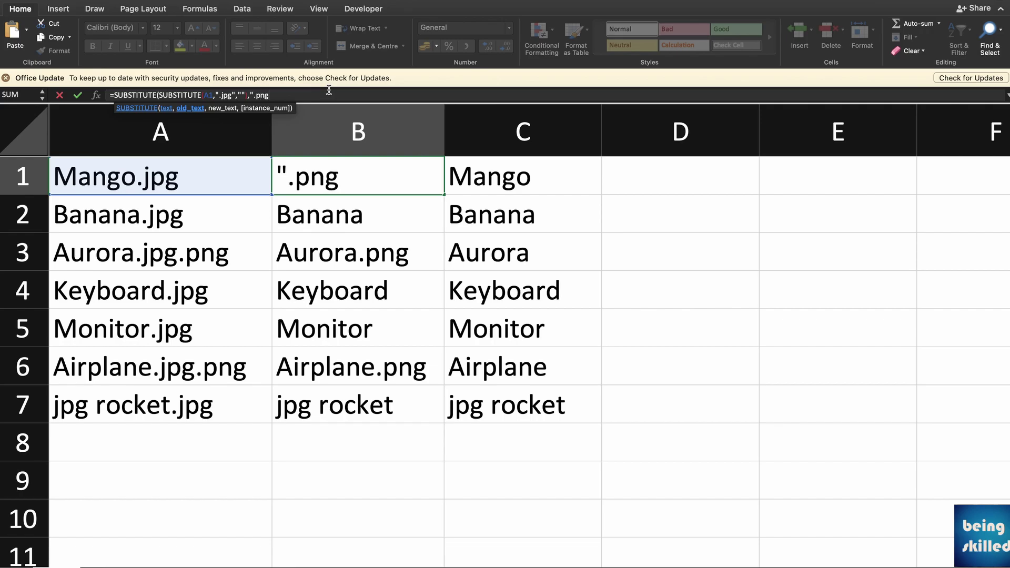
{"action": "type", "text": "\",\"\")"}
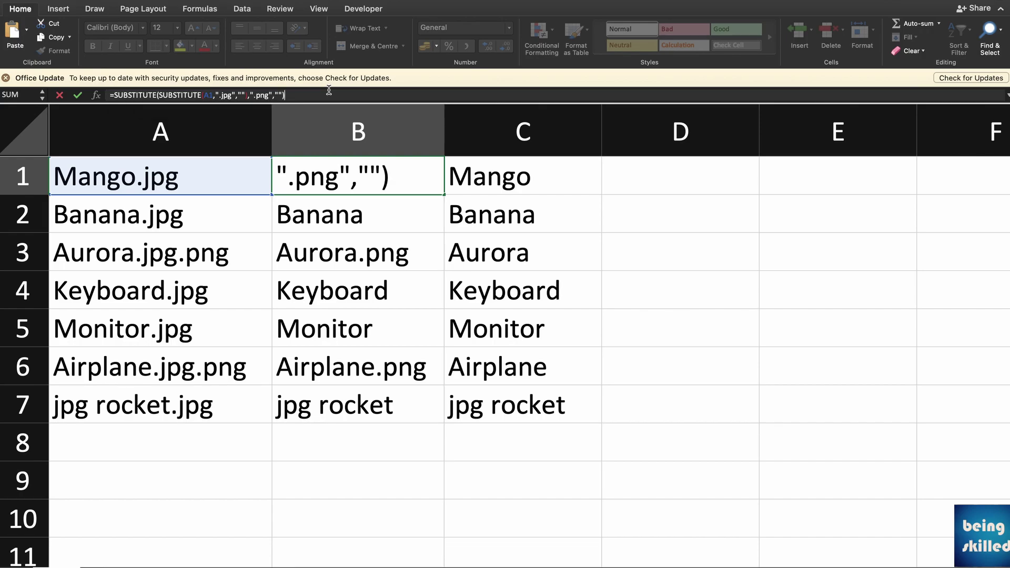
{"action": "key", "text": "Return"}
{"action": "left_click", "coordinate": [374, 175]}
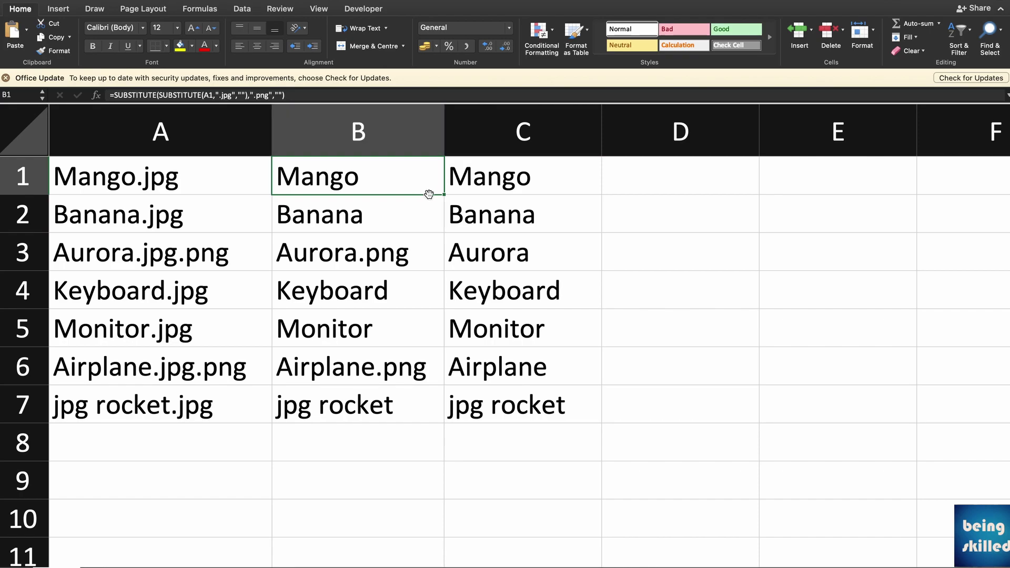
Copy B1's nested SUBSTITUTE formula down through B7
{"action": "left_click_drag", "start_coordinate": [440, 195], "coordinate": [403, 409]}
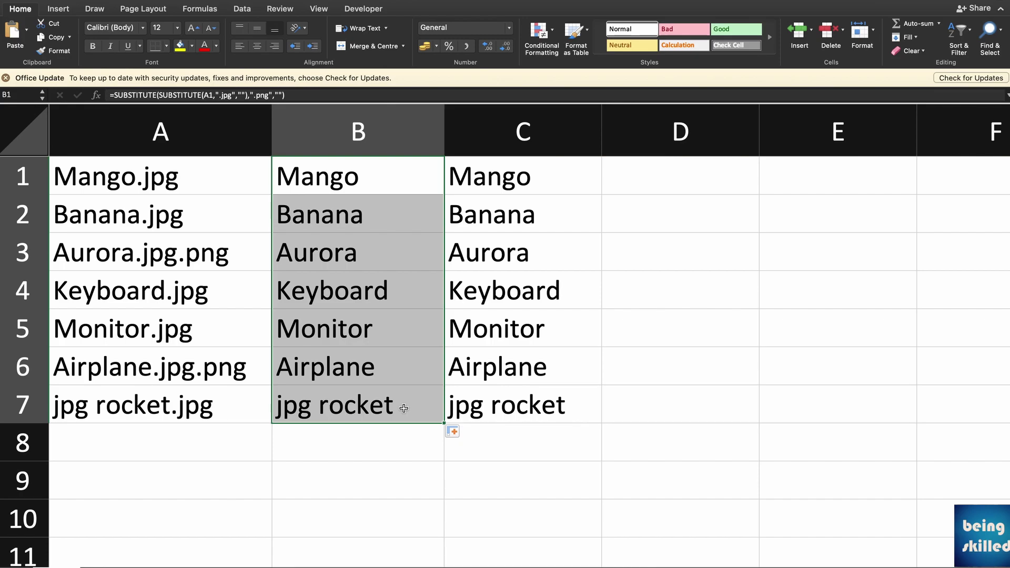
Change A3 to Aurora.jpg.png.xec and widen column A to fit
{"action": "double_click", "coordinate": [232, 258]}
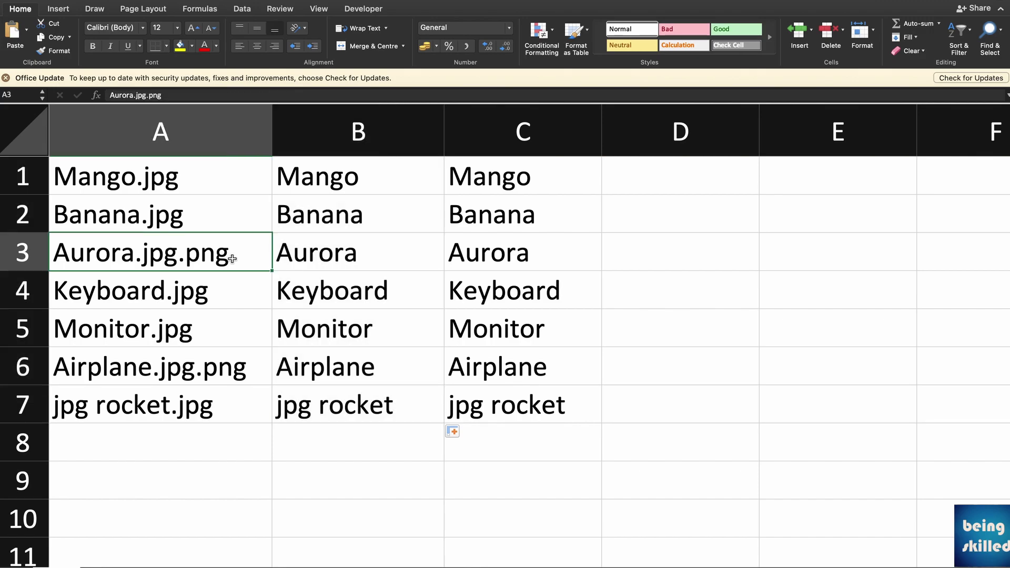
{"action": "type", "text": ".xec"}
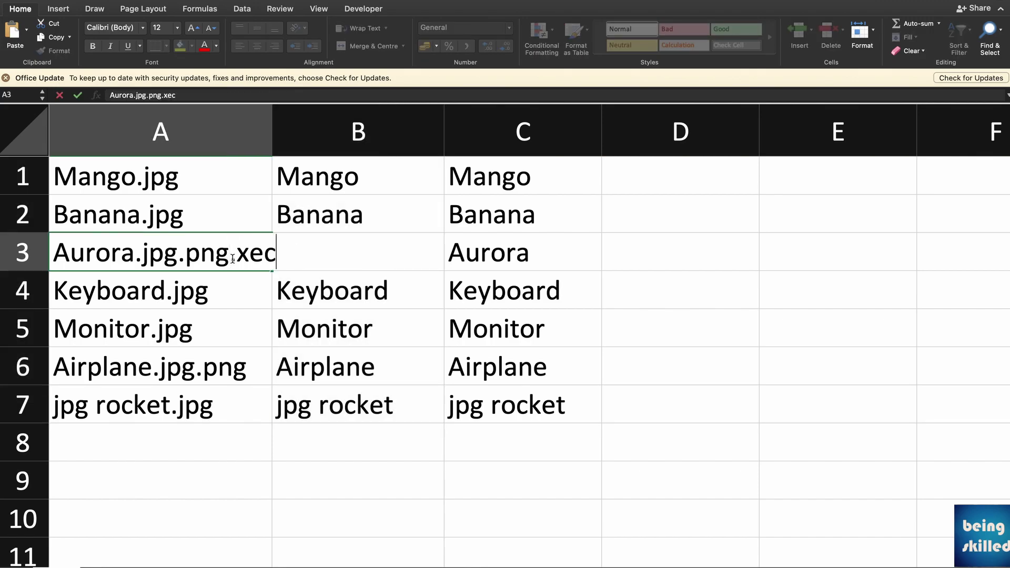
{"action": "key", "text": "Return"}
{"action": "left_click_drag", "start_coordinate": [272, 134], "coordinate": [289, 134]}
Wrap B3's formula in a third SUBSTITUTE removing .xec, so B3 shows Aurora
{"action": "left_click", "coordinate": [349, 242]}
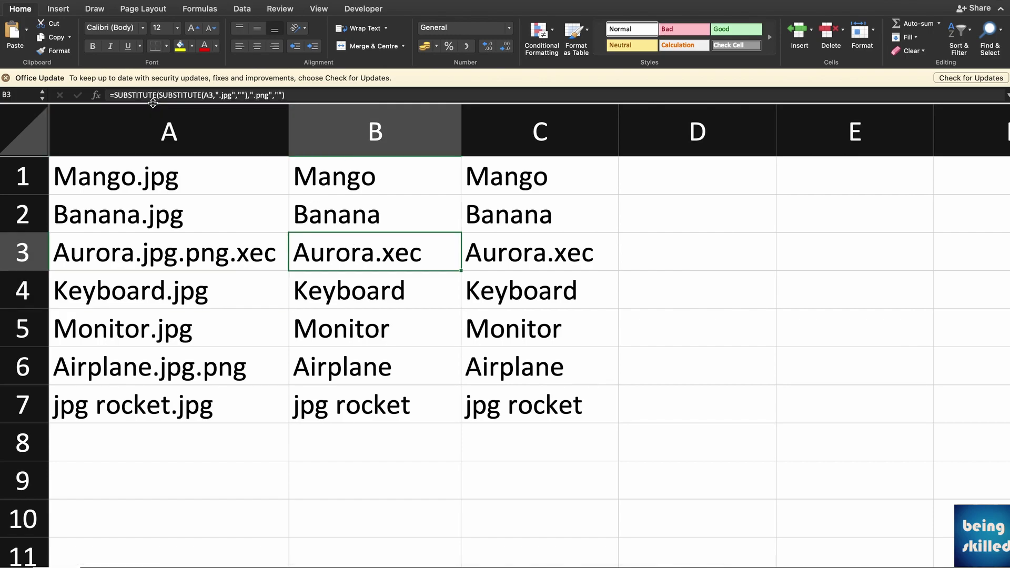
{"action": "left_click", "coordinate": [135, 96]}
{"action": "type", "text": "subs"}
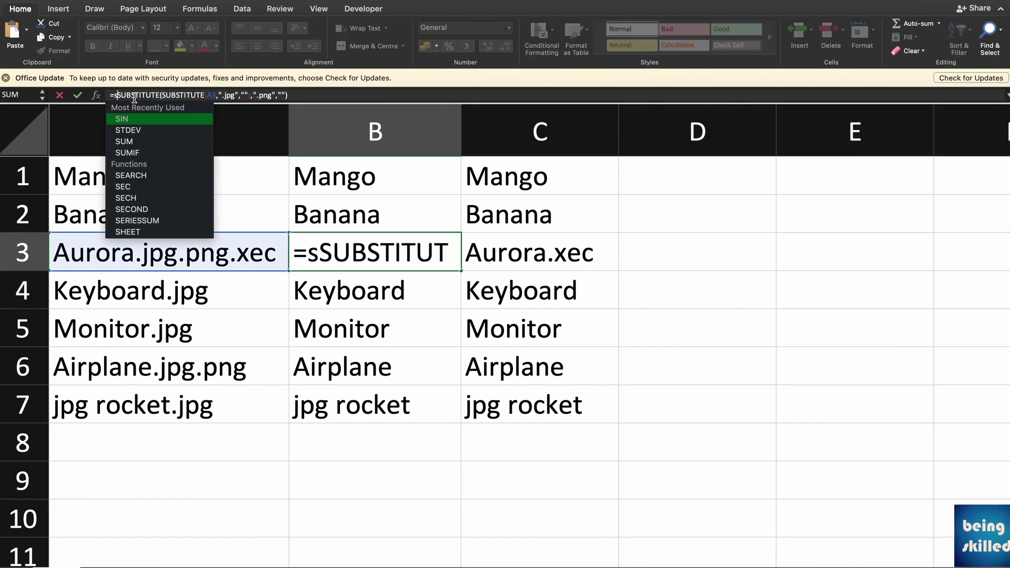
{"action": "key", "text": "Tab"}
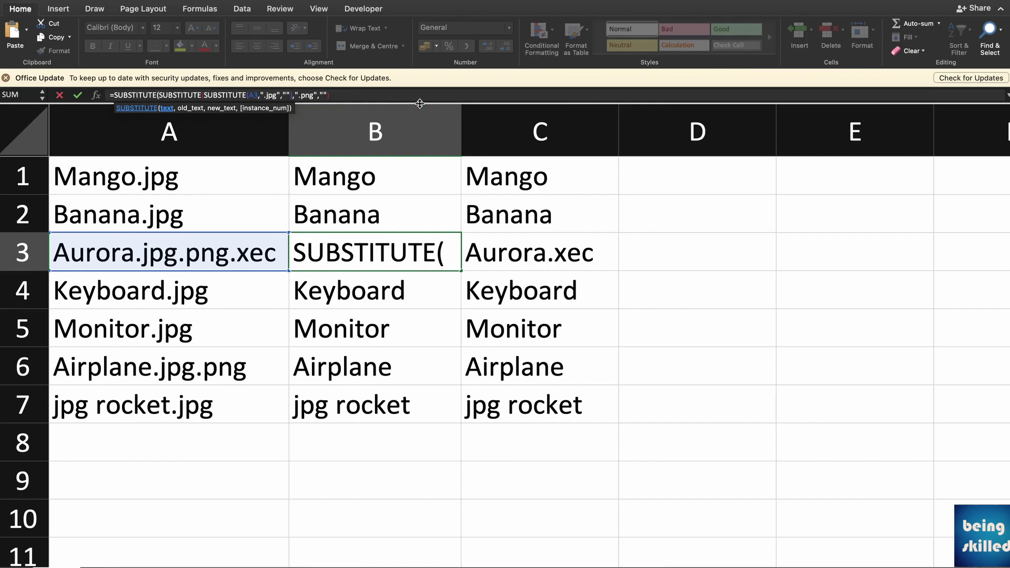
{"action": "left_click", "coordinate": [389, 94]}
{"action": "type", "text": ","}
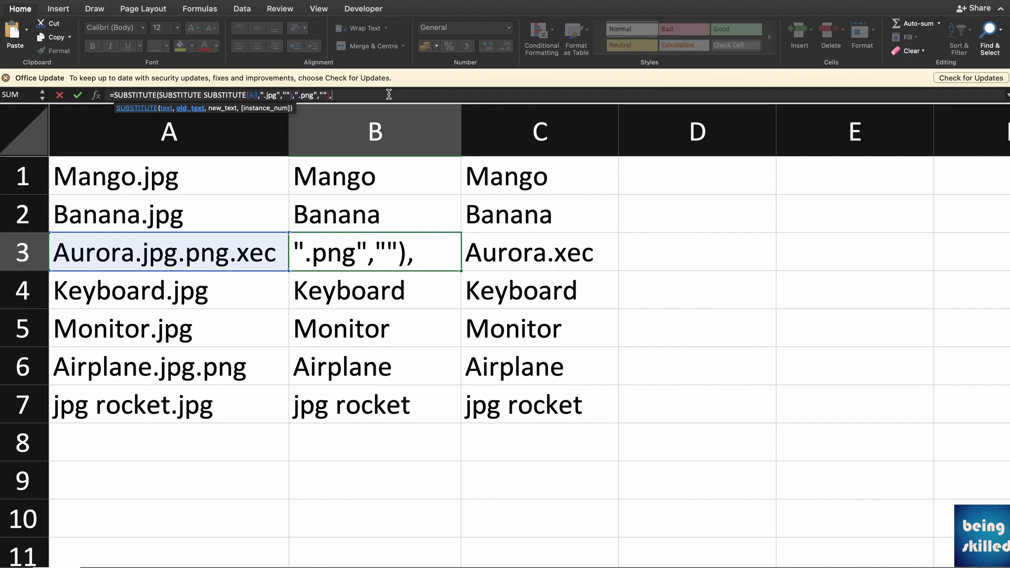
{"action": "type", "text": "\".xec\""}
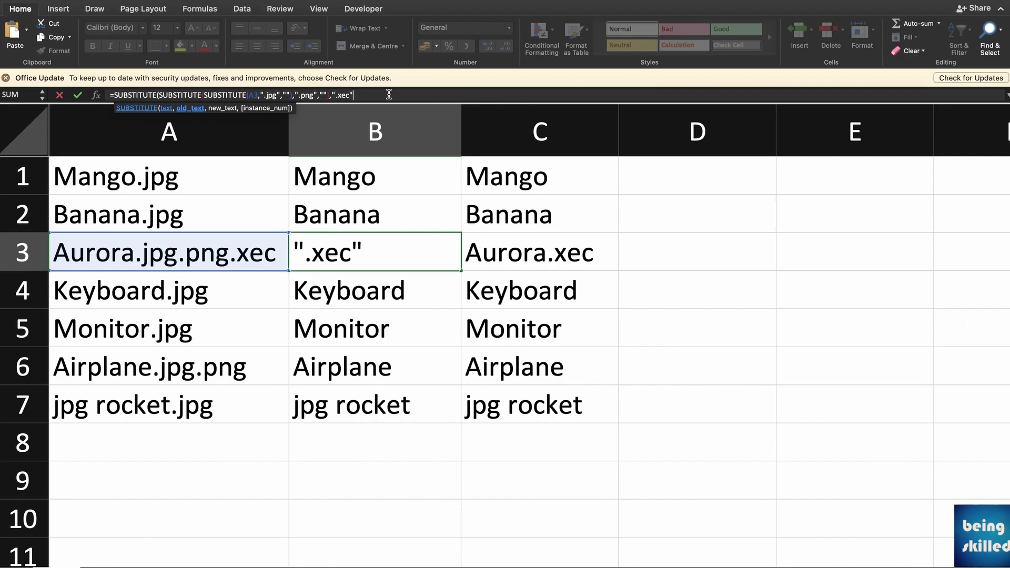
{"action": "type", "text": ",\"\")"}
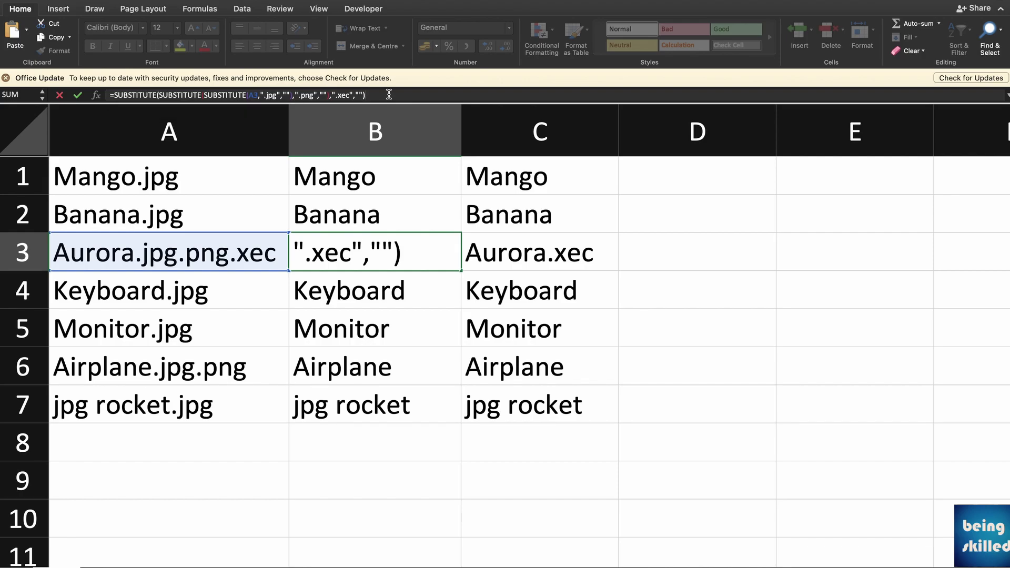
{"action": "key", "text": "Return"}
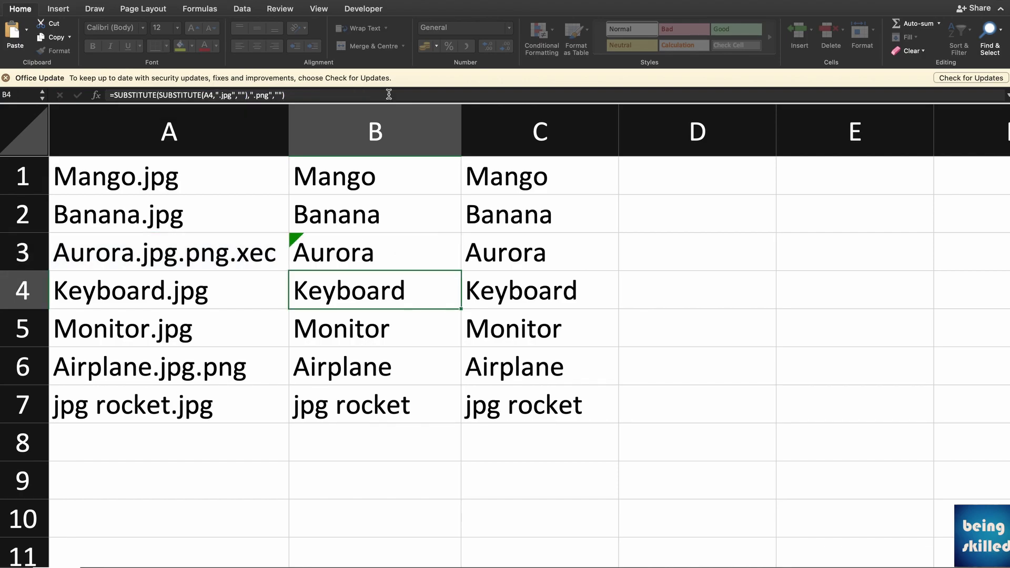
Copy B3's three-level formula into B1:B3 and B3:B7
{"action": "left_click", "coordinate": [366, 247]}
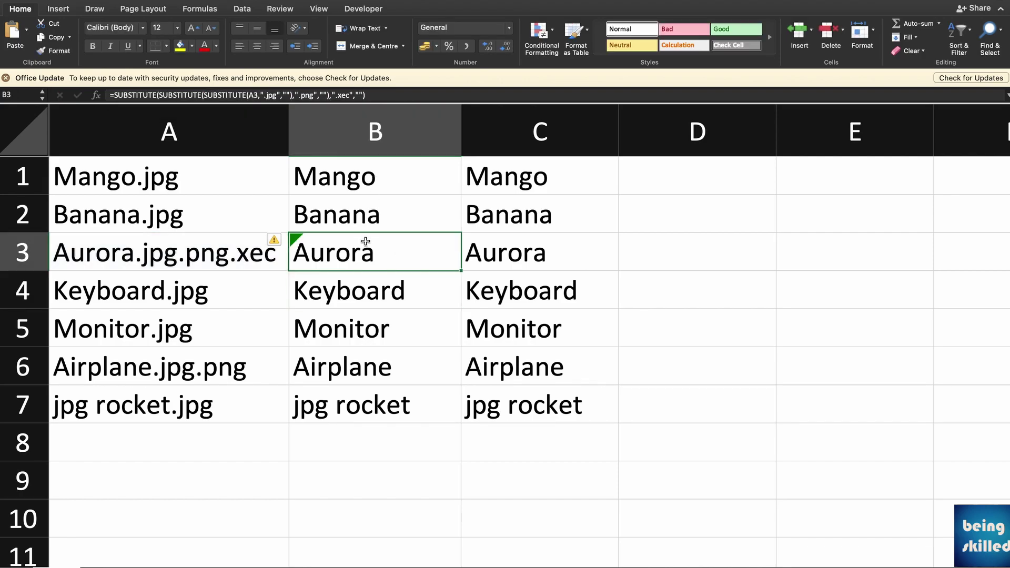
{"action": "key", "text": "super+c"}
{"action": "left_click", "coordinate": [372, 175], "text": "shift"}
{"action": "key", "text": "super+v"}
{"action": "left_click", "coordinate": [366, 247]}
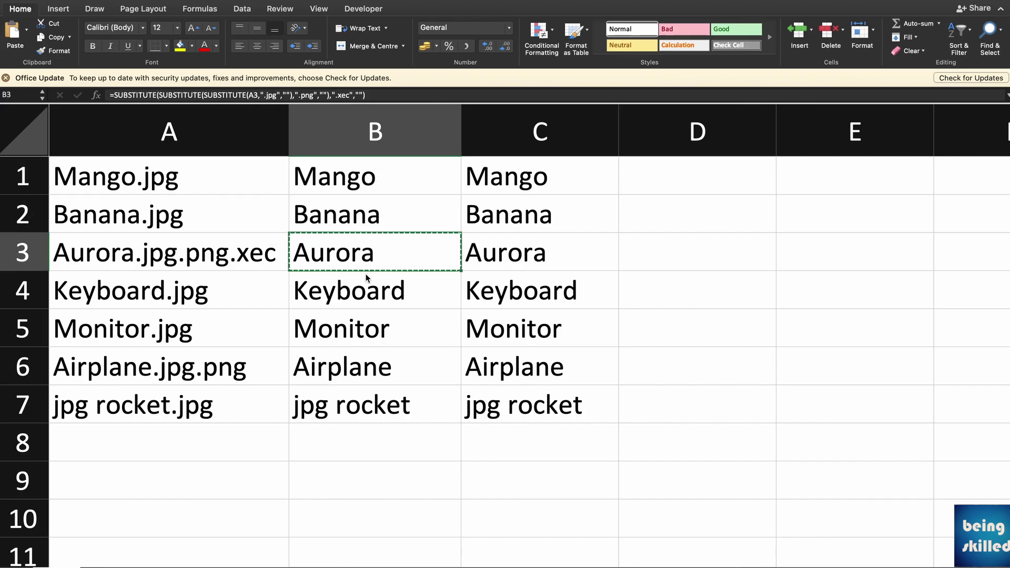
{"action": "left_click", "coordinate": [342, 400], "text": "shift"}
{"action": "key", "text": "super+v"}
Change A6 to Airplane.jpg.png.xecf and widen column A
{"action": "double_click", "coordinate": [263, 376]}
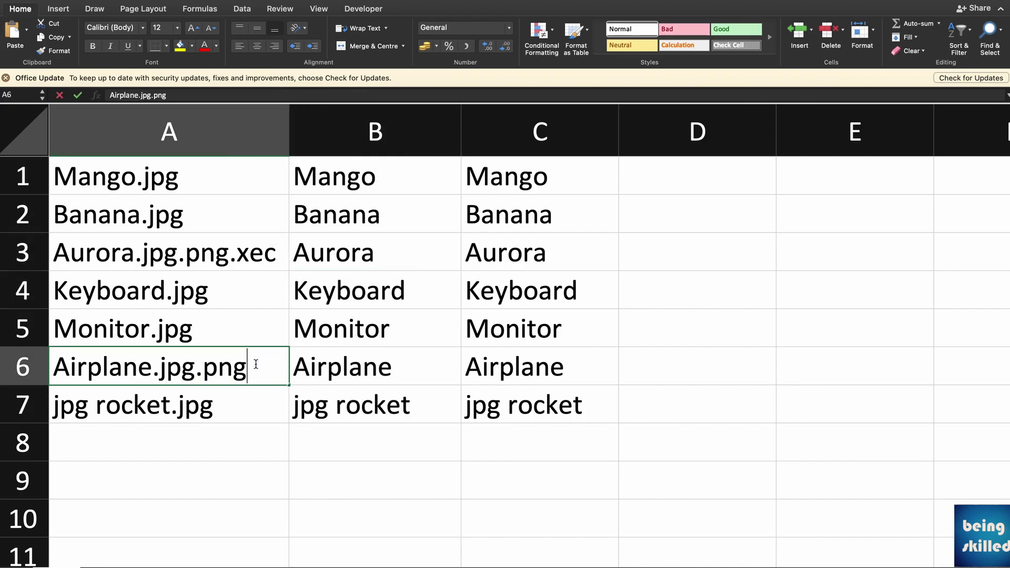
{"action": "type", "text": ".xec"}
{"action": "key", "text": "Return"}
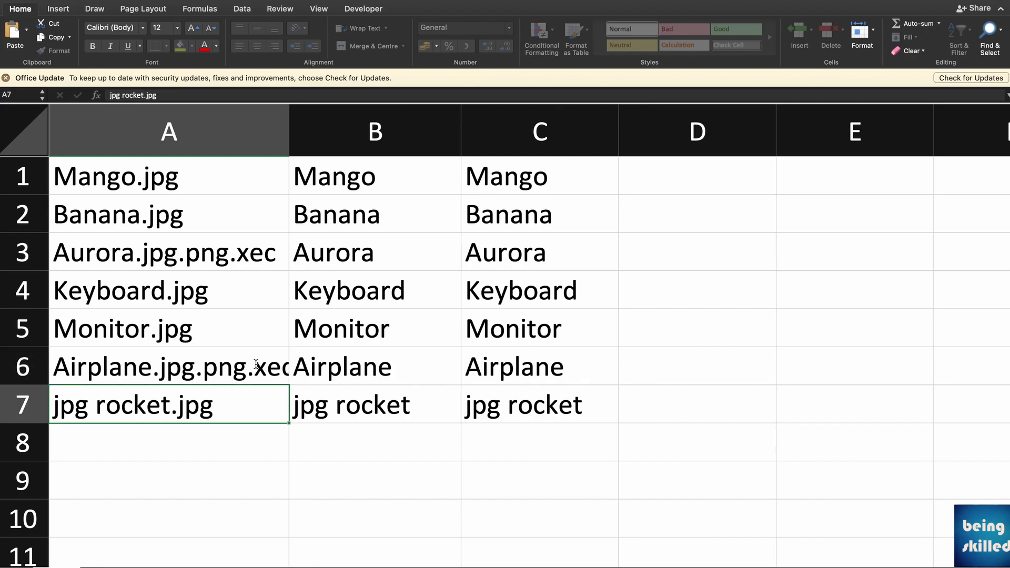
{"action": "left_click", "coordinate": [294, 149]}
{"action": "left_click_drag", "start_coordinate": [294, 149], "coordinate": [309, 149]}
{"action": "double_click", "coordinate": [292, 376]}
{"action": "type", "text": "f"}
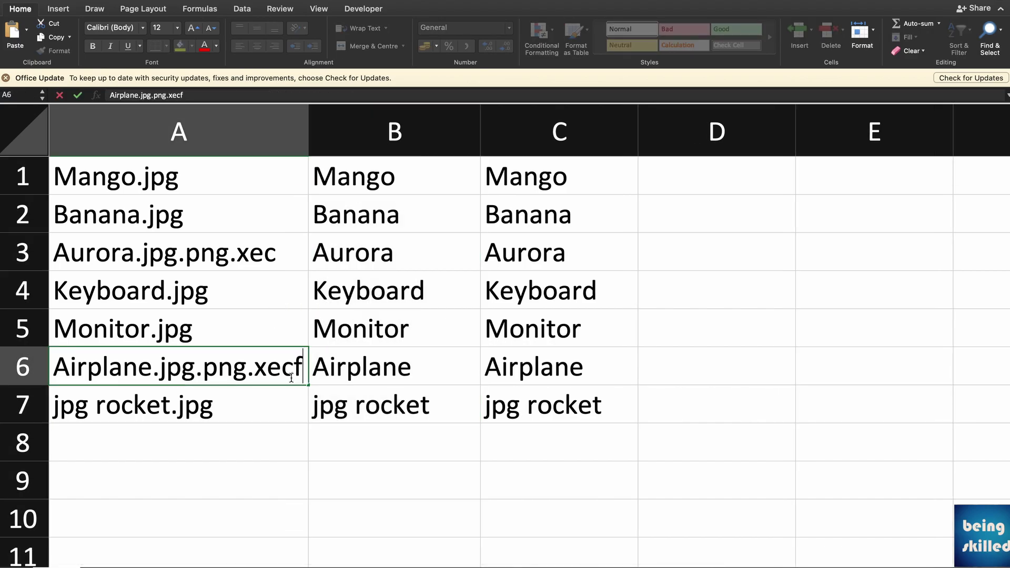
{"action": "key", "text": "Return"}
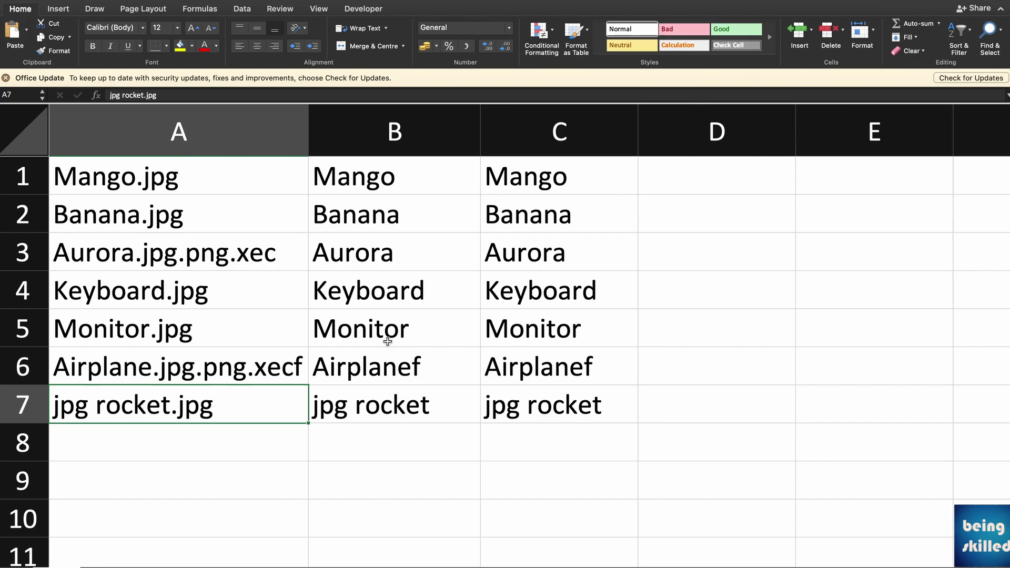
Put "00" in B1's first empty replacement quotes, so B1 reads Mango00
{"action": "left_click", "coordinate": [440, 165]}
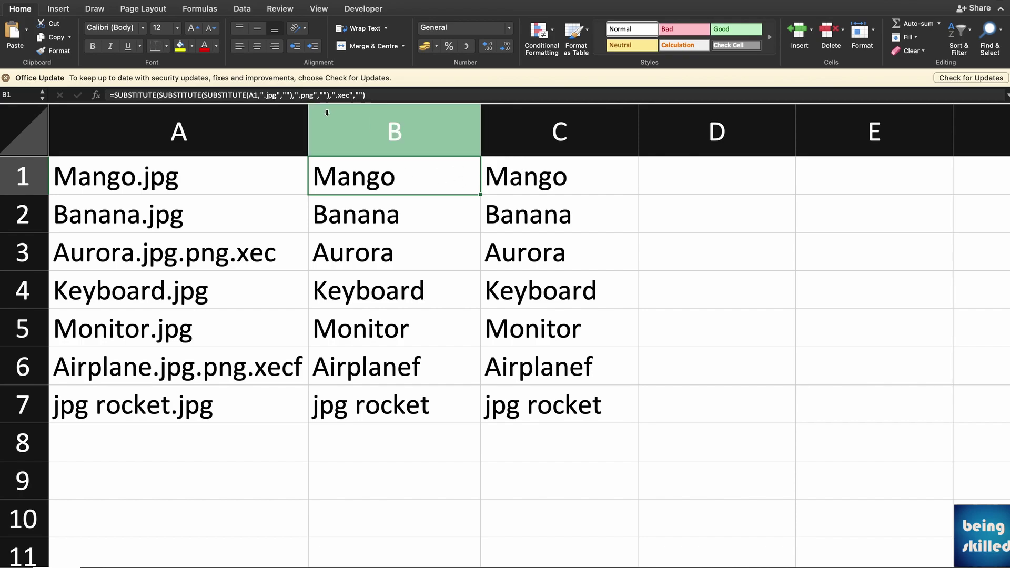
{"action": "left_click", "coordinate": [286, 99]}
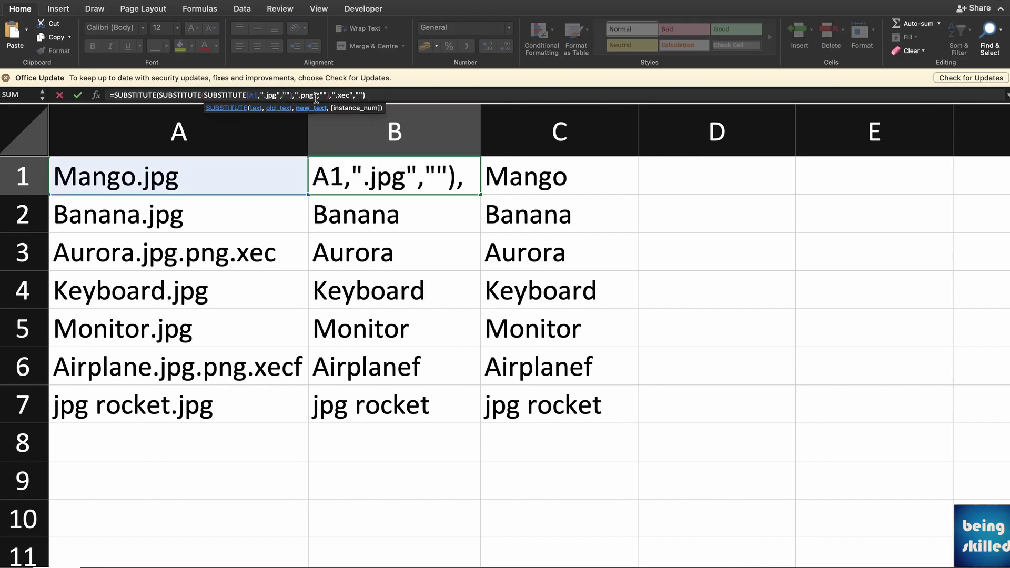
{"action": "type", "text": "00"}
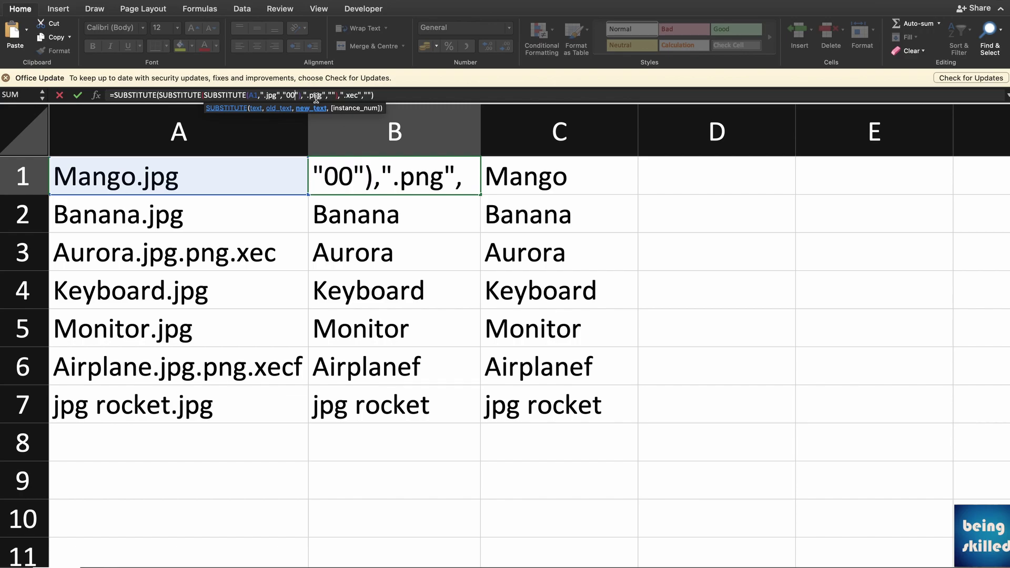
{"action": "key", "text": "Return"}
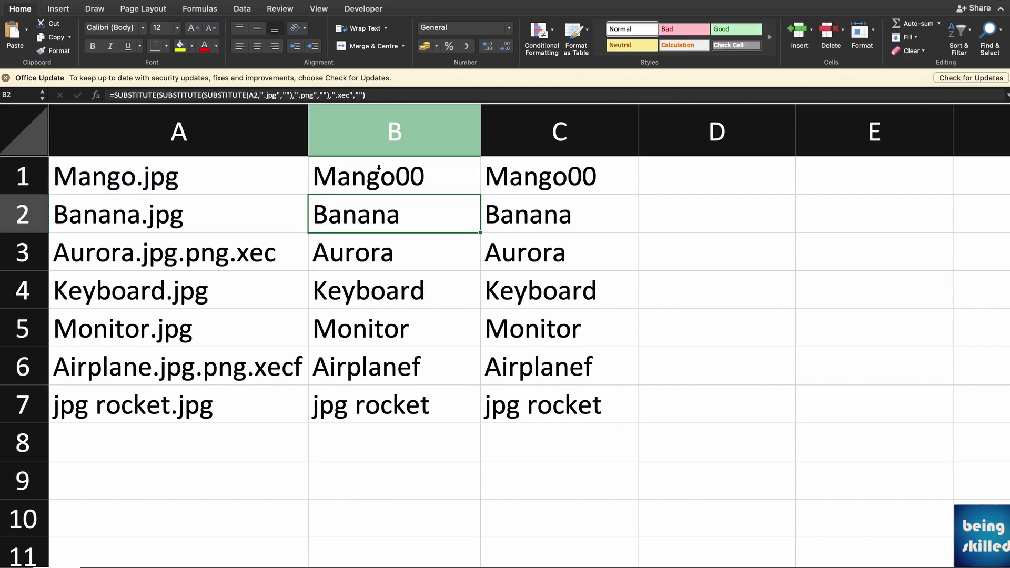
{"action": "left_click", "coordinate": [378, 167]}
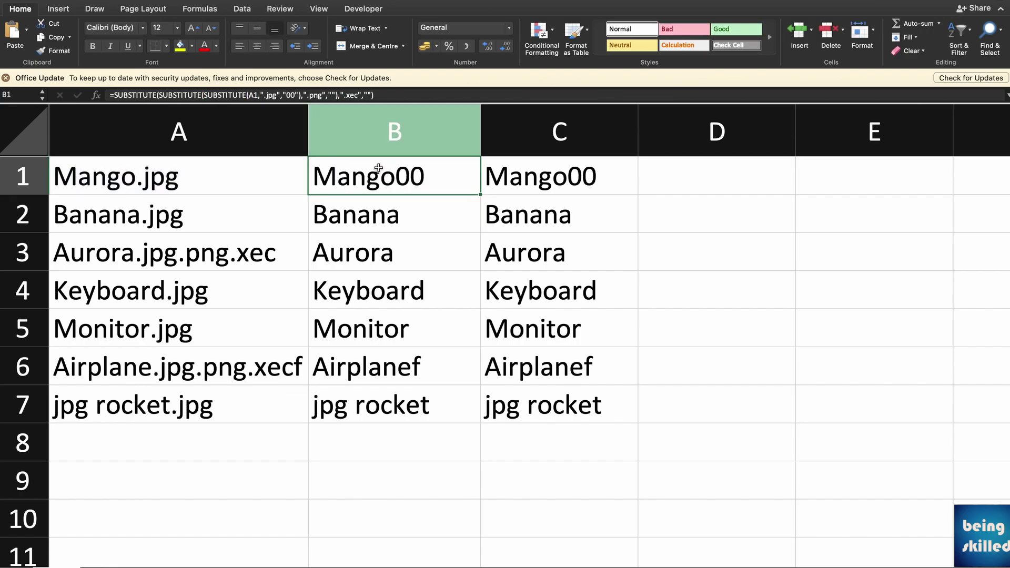